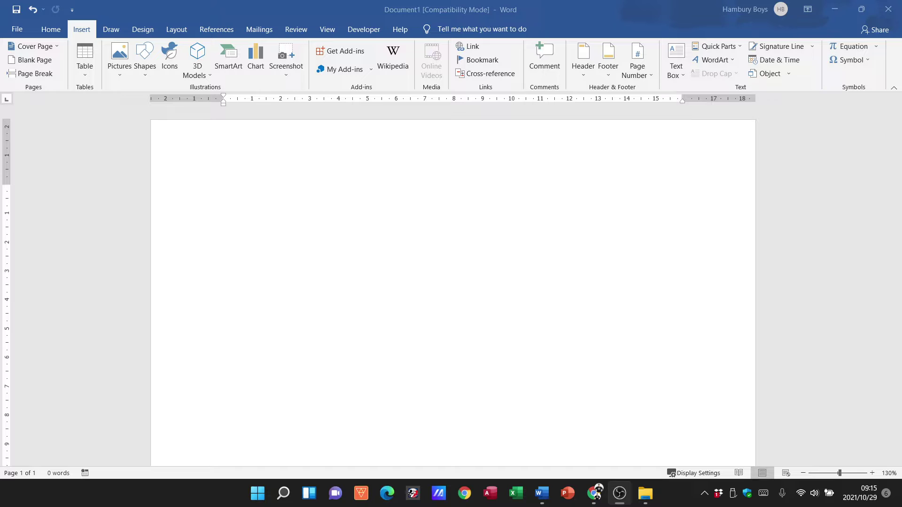
# - Insert a 3-by-5 table from the Table grid, then select it and delete it
pyautogui.click(331, 200)
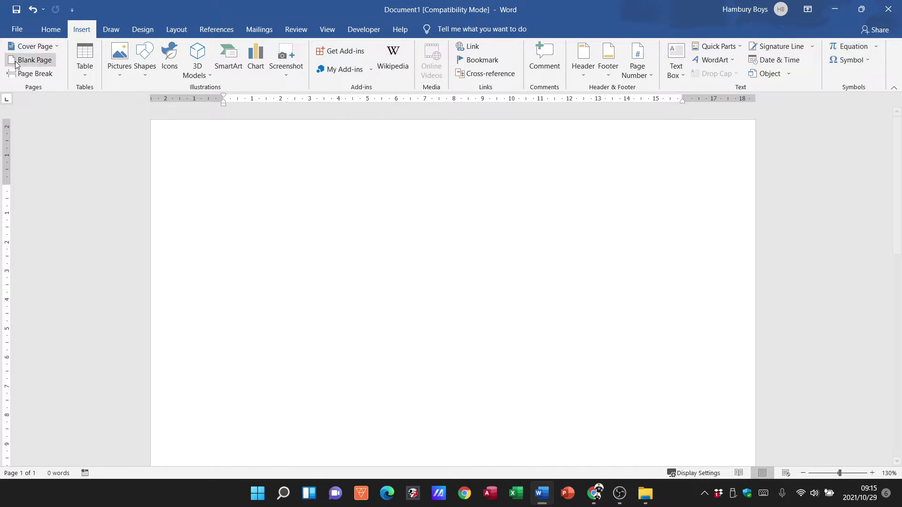
pyautogui.click(51, 30)
pyautogui.click(77, 31)
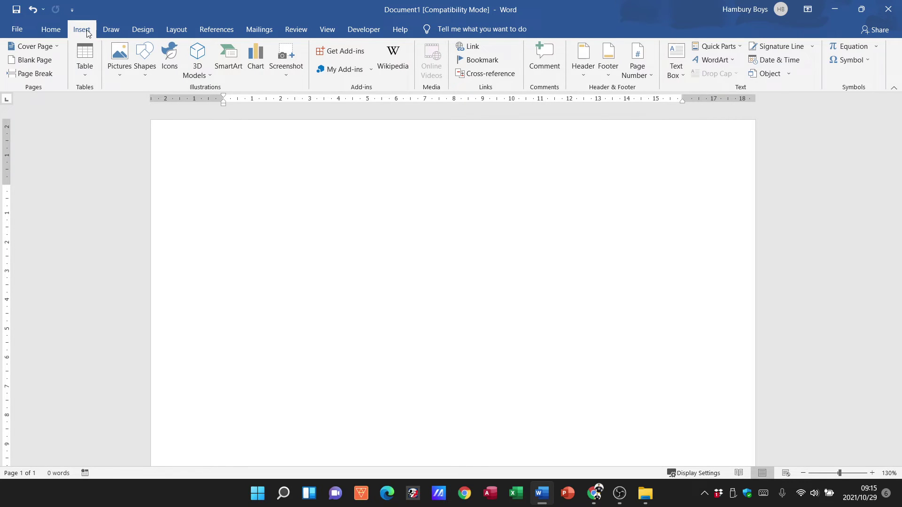
pyautogui.click(86, 74)
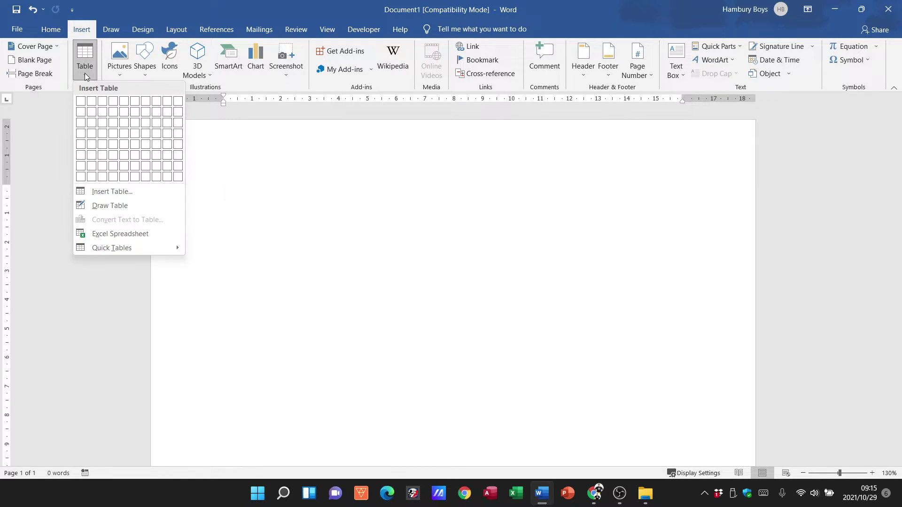
pyautogui.click(103, 144)
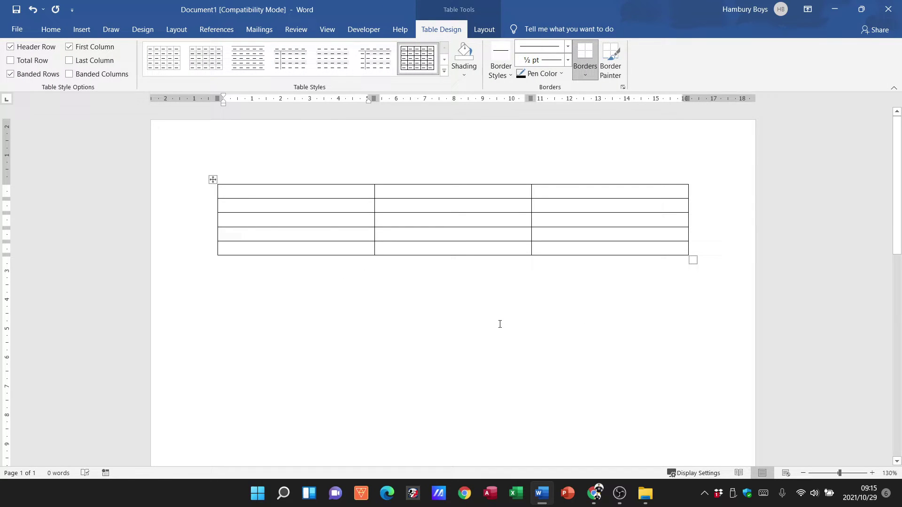
pyautogui.click(212, 180)
pyautogui.press('BackSpace')
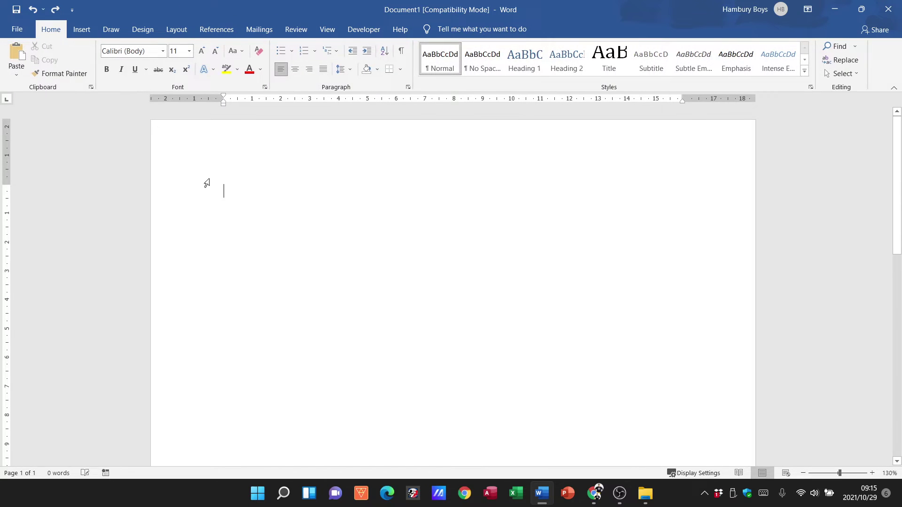
# - Try the Insert Table dialog's AutoFit to contents, window and fixed width options, then cancel
pyautogui.click(83, 32)
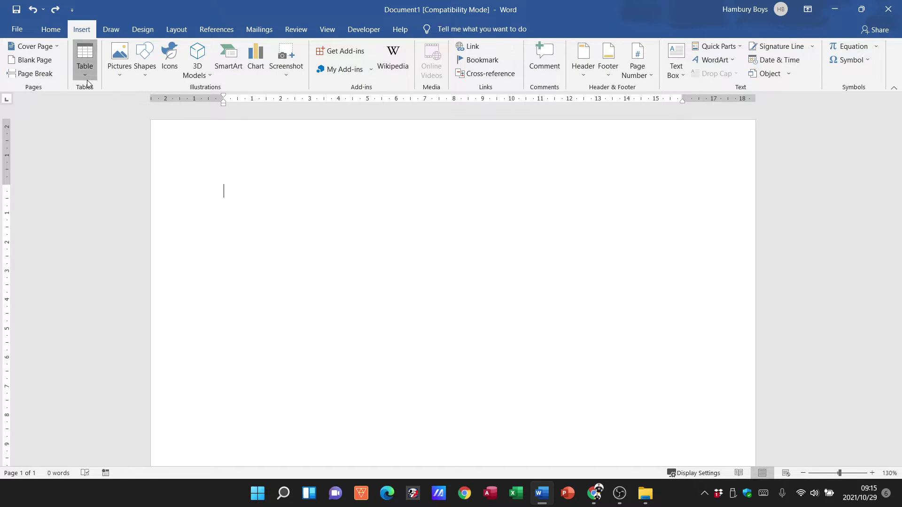
pyautogui.click(85, 59)
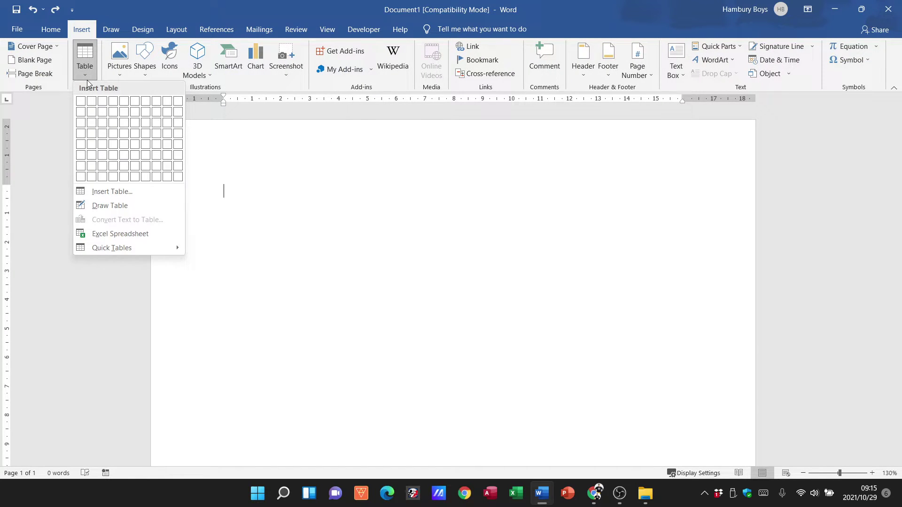
pyautogui.click(100, 191)
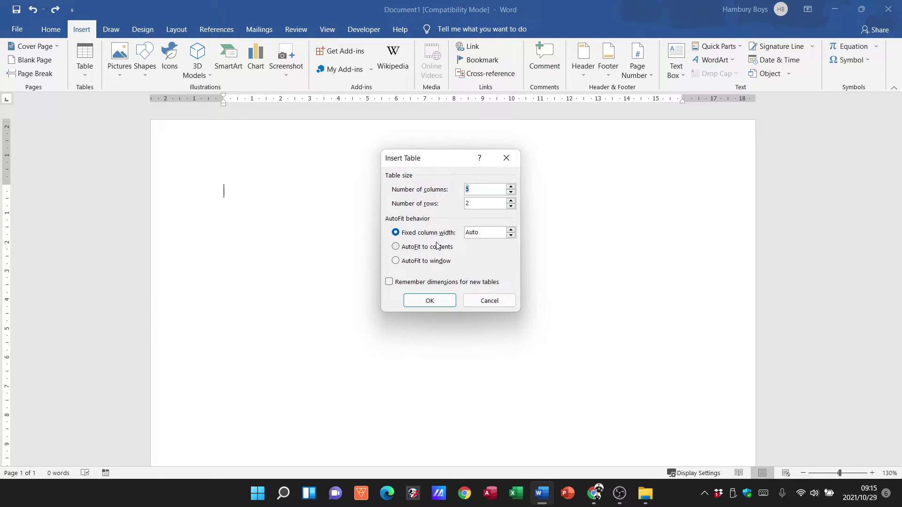
pyautogui.click(416, 252)
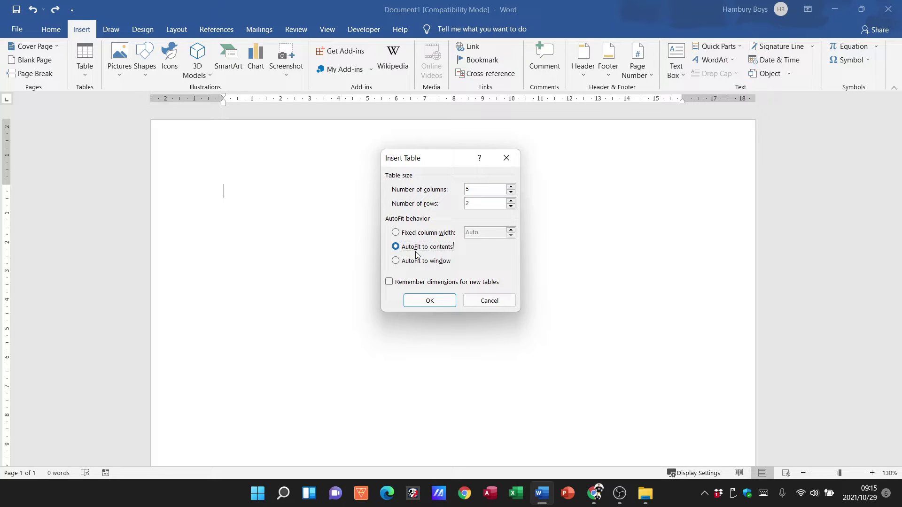
pyautogui.click(429, 263)
pyautogui.click(436, 236)
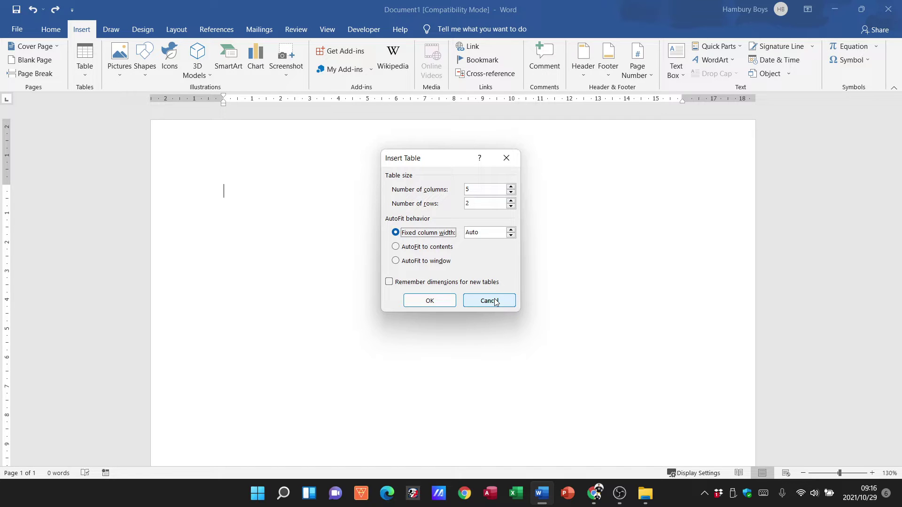
pyautogui.click(489, 301)
pyautogui.click(90, 74)
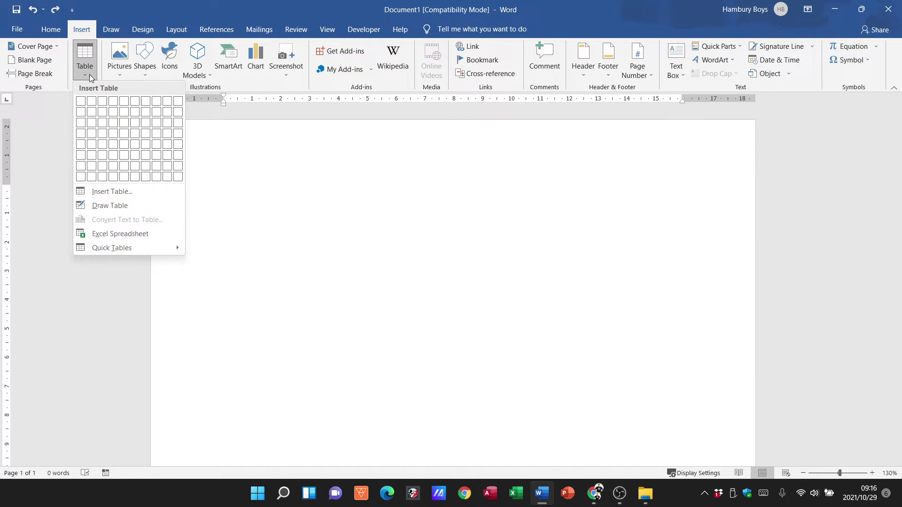
pyautogui.click(101, 207)
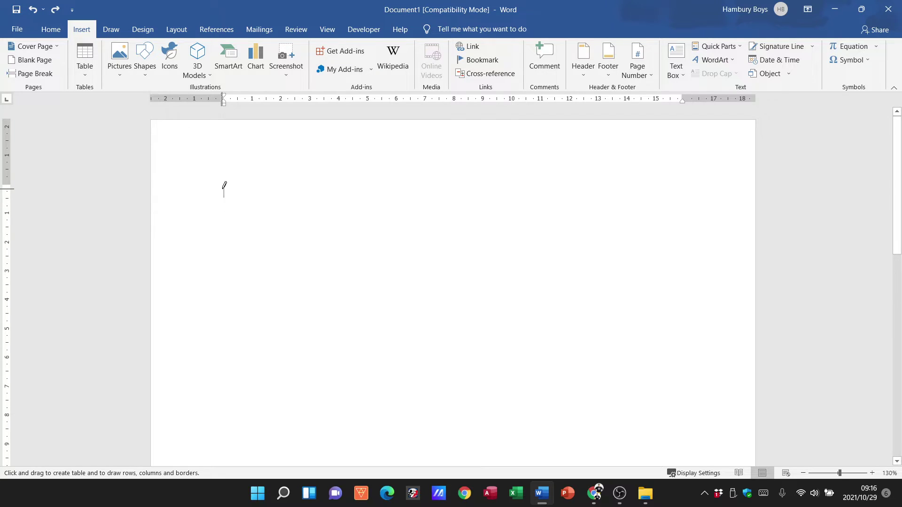
pyautogui.moveTo(238, 197)
pyautogui.mouseDown()
pyautogui.moveTo(246, 224)
pyautogui.moveTo(347, 294)
pyautogui.moveTo(537, 331)
pyautogui.moveTo(674, 335)
pyautogui.mouseUp()
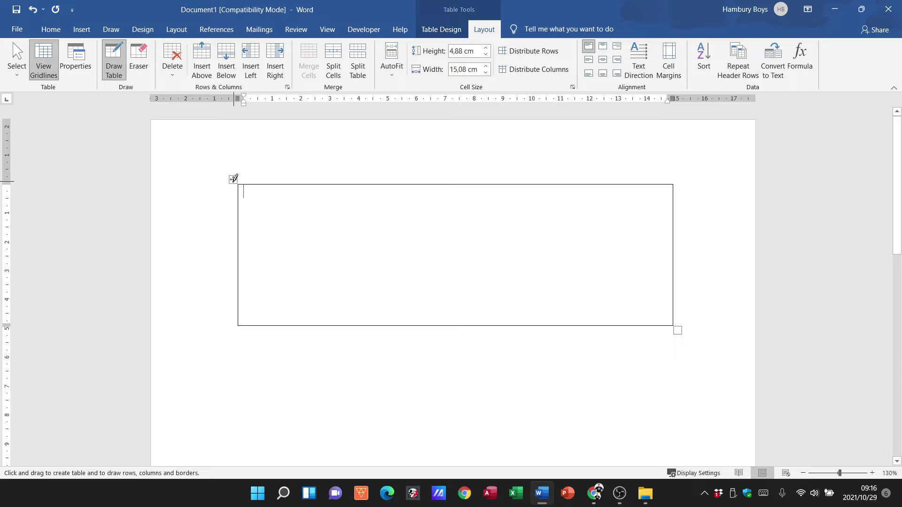
pyautogui.hotkey('ctrl', 'z')
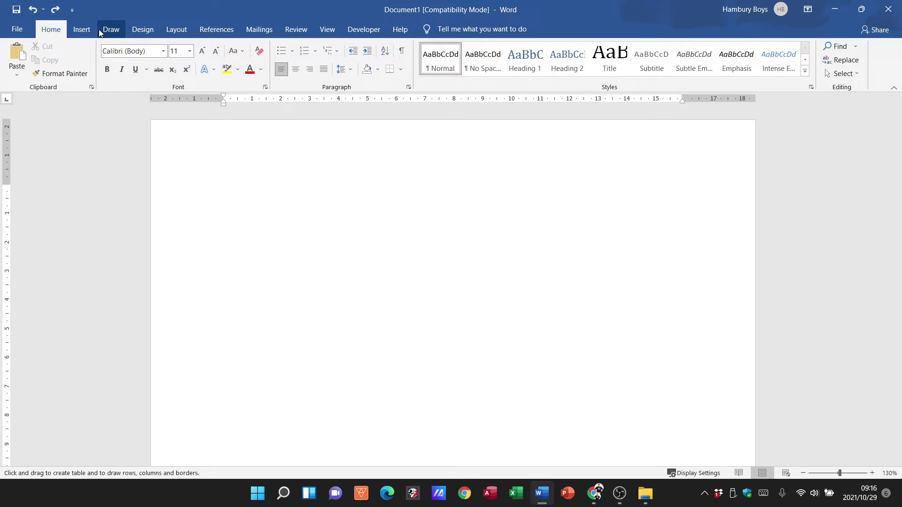
# - Insert a 3-by-4 table from the grid, select it, and view the Layout and Table Design tabs
pyautogui.click(82, 29)
pyautogui.click(85, 61)
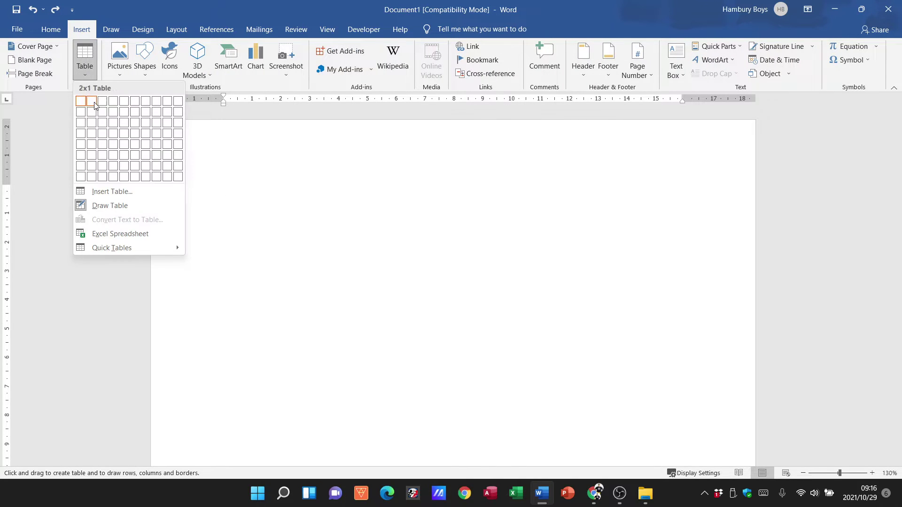
pyautogui.click(104, 136)
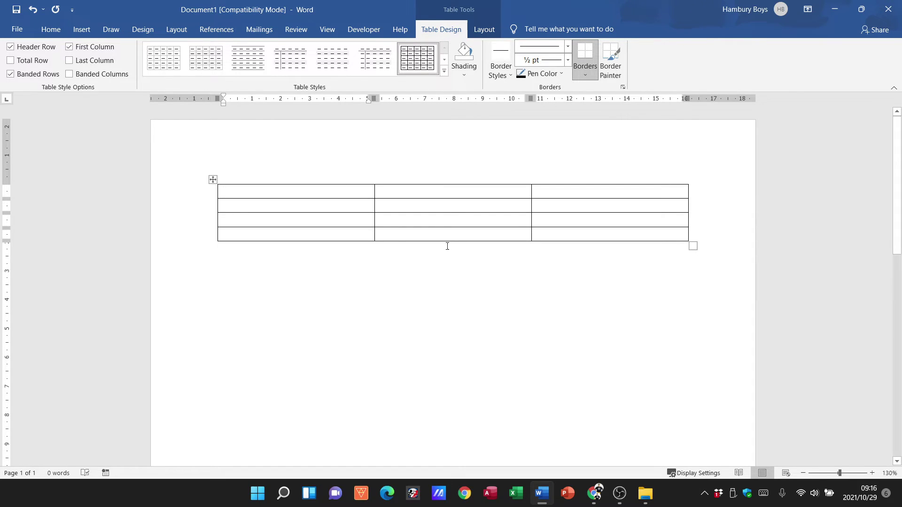
pyautogui.click(463, 298)
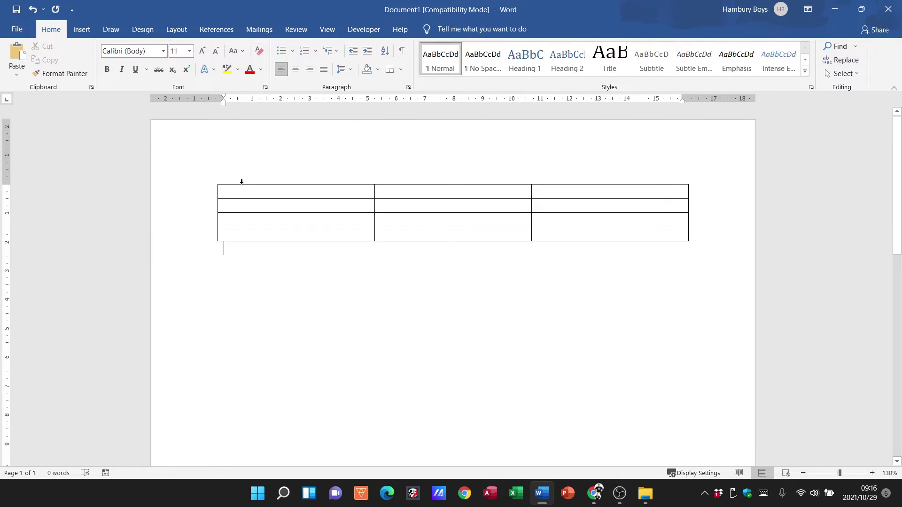
pyautogui.click(213, 180)
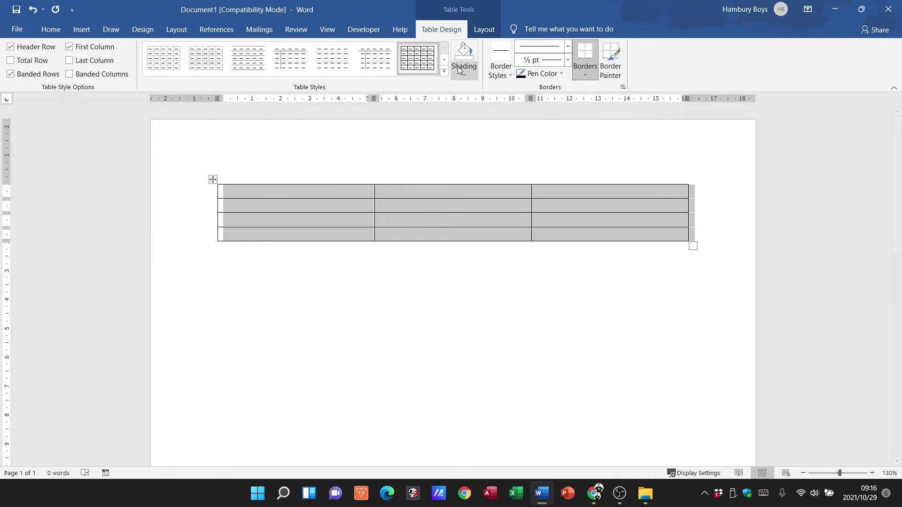
pyautogui.click(484, 29)
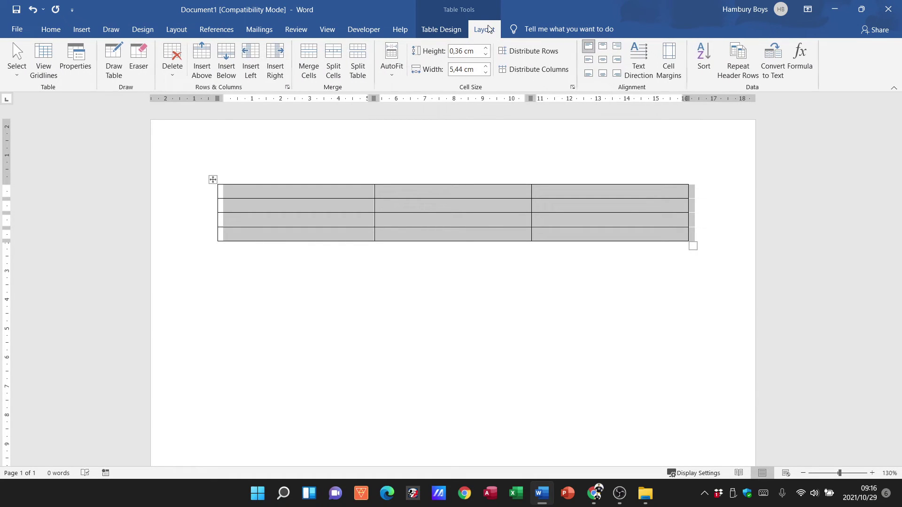
pyautogui.click(438, 31)
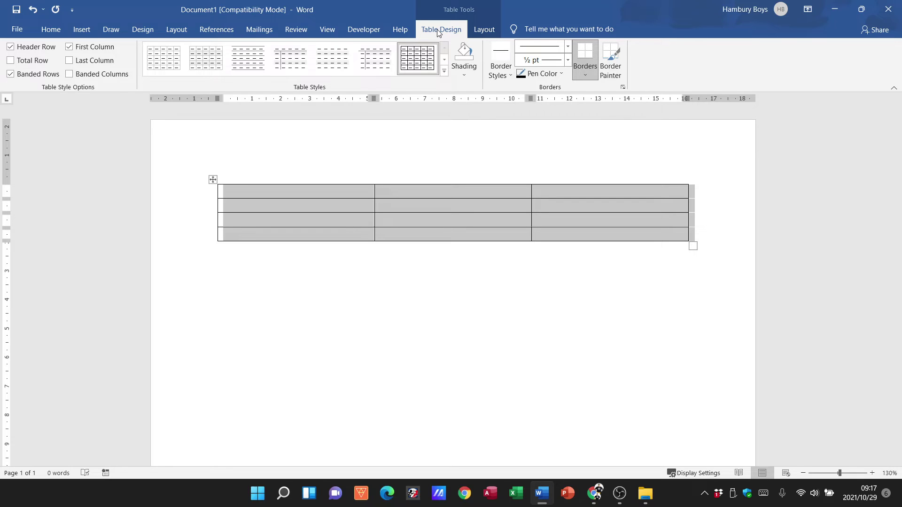
# - Type Heading 1, Heading 2 and Heading 3 across the table's header row
pyautogui.click(264, 195)
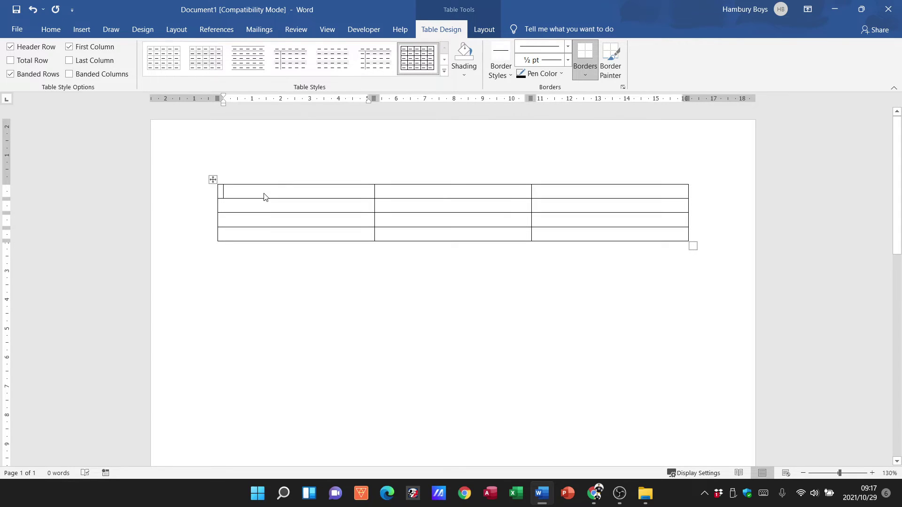
pyautogui.write('Heading')
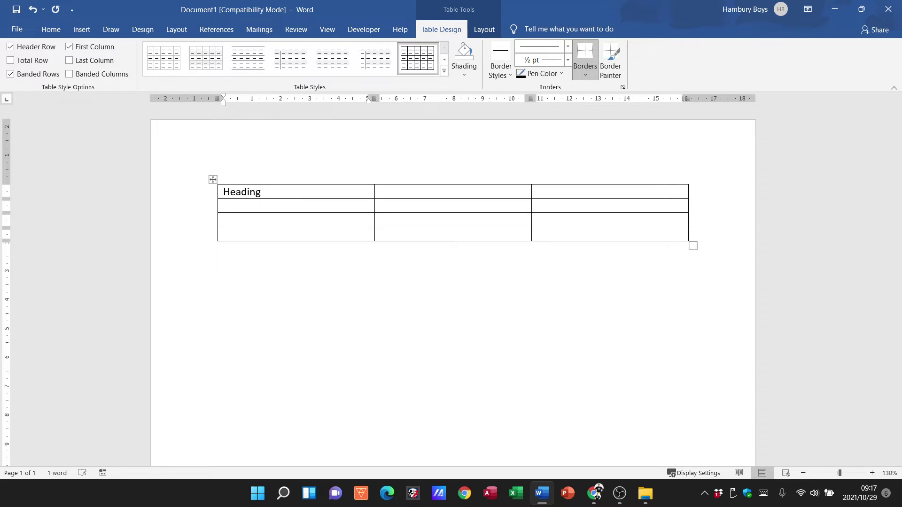
pyautogui.write(' 1')
pyautogui.press('Tab')
pyautogui.write('H')
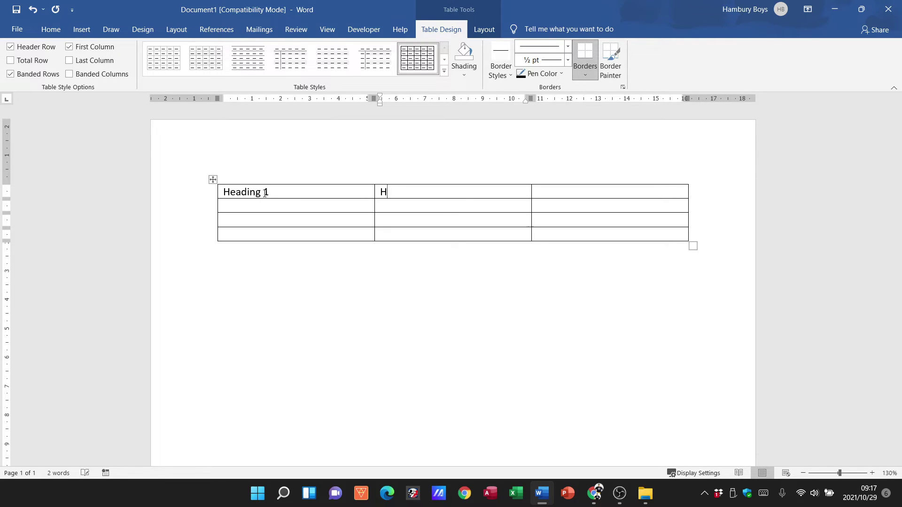
pyautogui.write('eading 2')
pyautogui.press('Tab')
pyautogui.write('Heading 3')
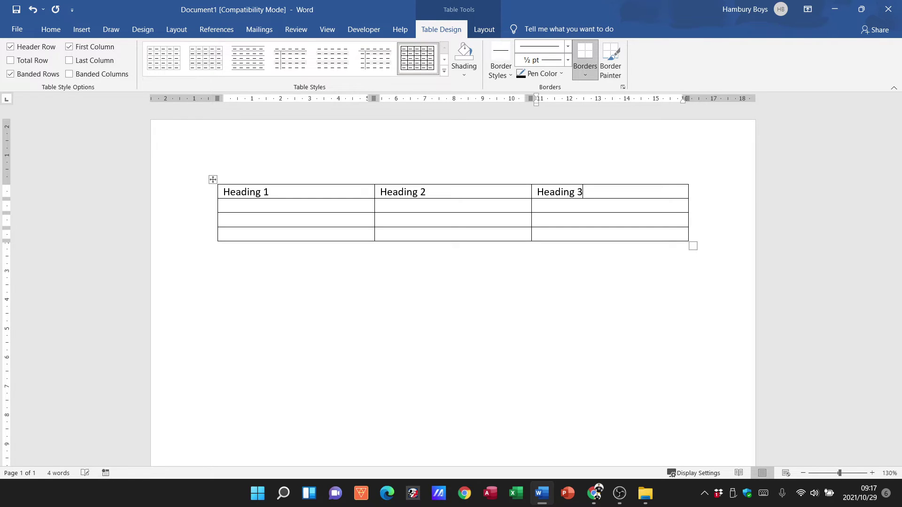
# - Fill column two's data rows with Cxvbx, xcvbxc and Cvxbcv
pyautogui.press('Tab')
pyautogui.press('Tab')
pyautogui.write('Cxvbx')
pyautogui.press('Down')
pyautogui.write('xcvbxc')
pyautogui.press('Down')
pyautogui.write('Cvxbcv')
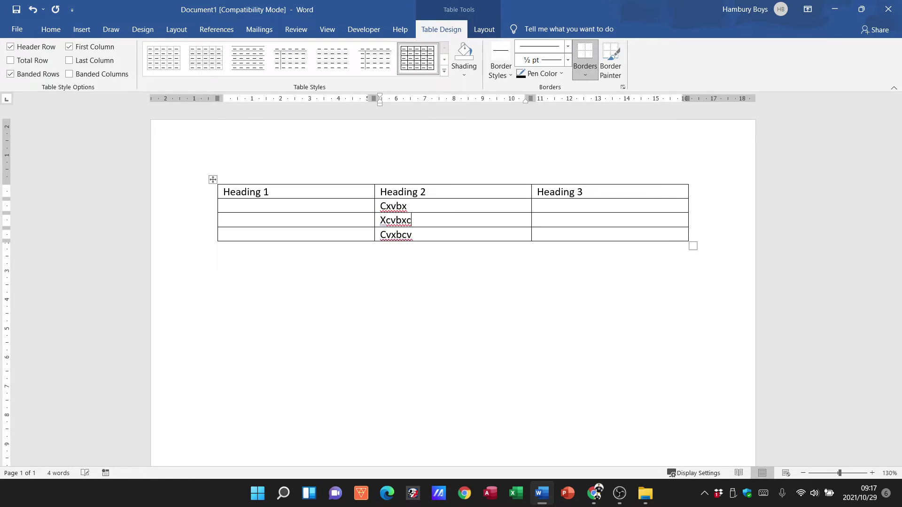
# - Fill column three's three data rows with xcvb, then select the whole table
pyautogui.click(538, 206)
pyautogui.write('xcvb')
pyautogui.press('Down')
pyautogui.write('xcvb')
pyautogui.press('Down')
pyautogui.write('xcvb')
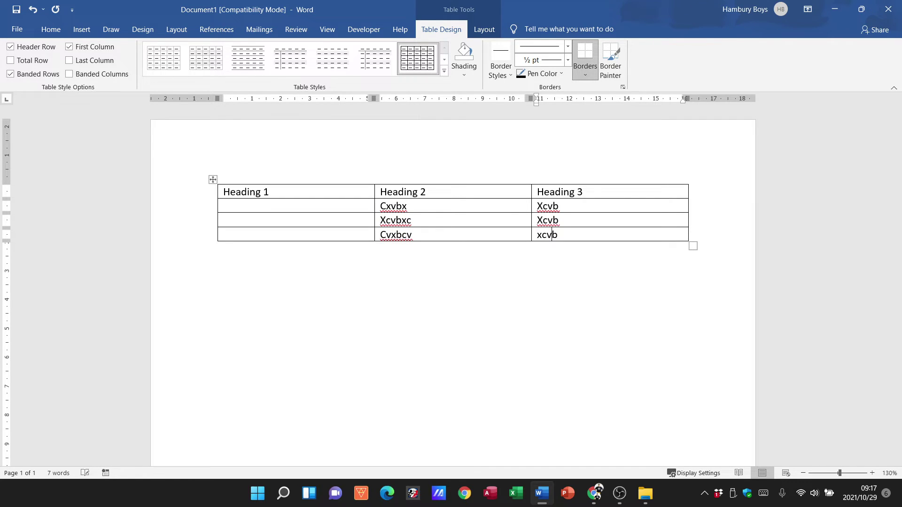
pyautogui.click(212, 180)
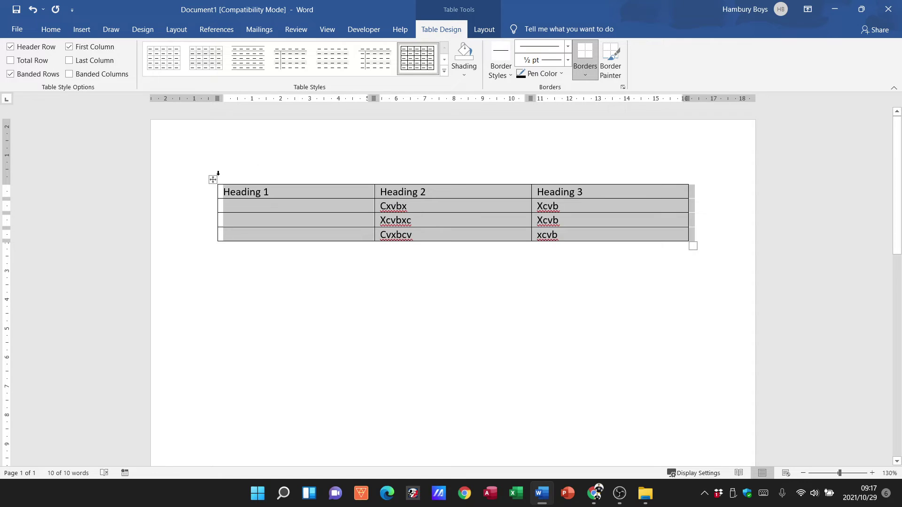
# - Shade the table yellow and paint the top and some bottom borders with a red 1½ pt line
pyautogui.click(465, 76)
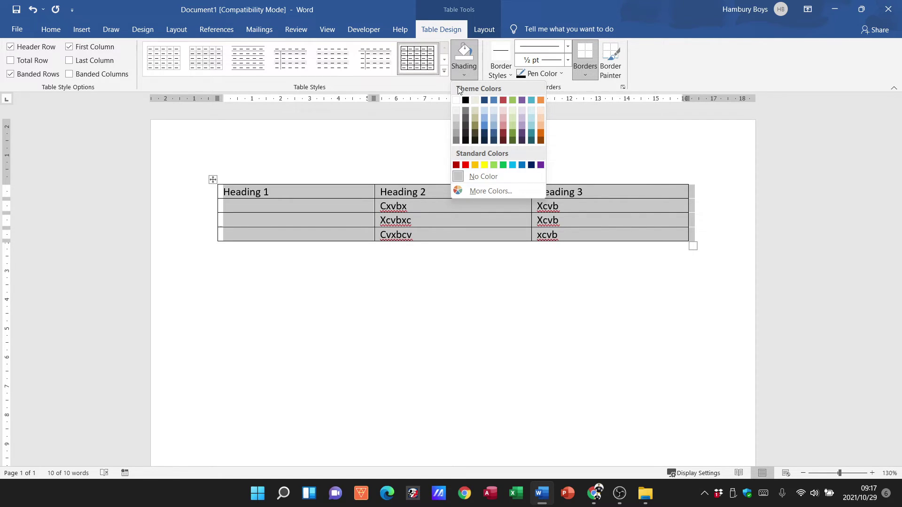
pyautogui.click(486, 165)
pyautogui.click(501, 70)
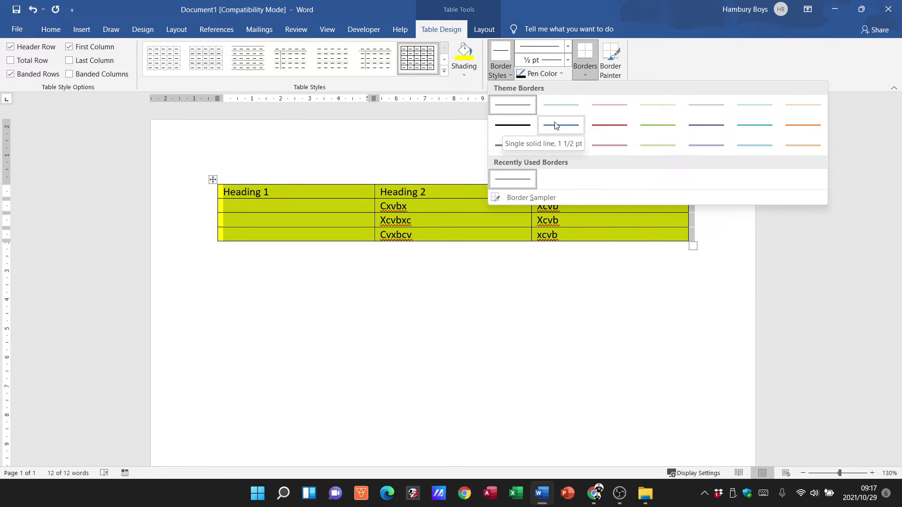
pyautogui.click(608, 125)
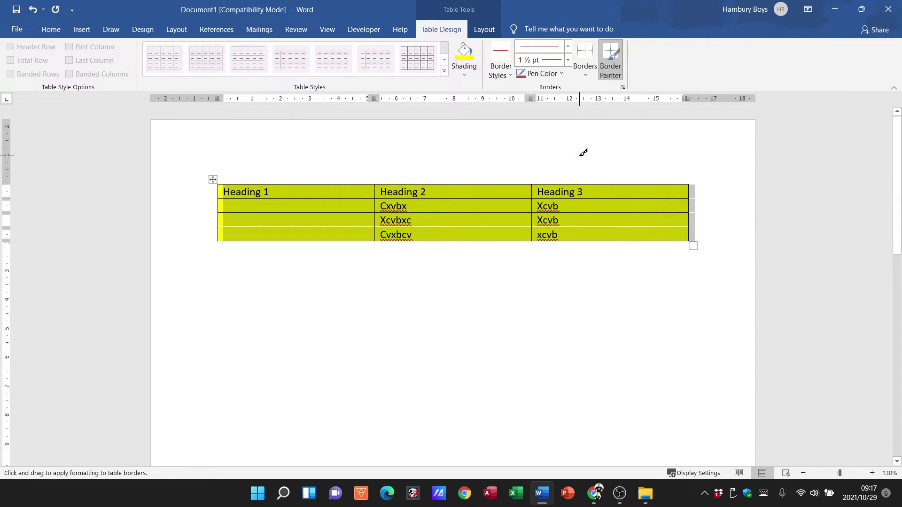
pyautogui.click(547, 182)
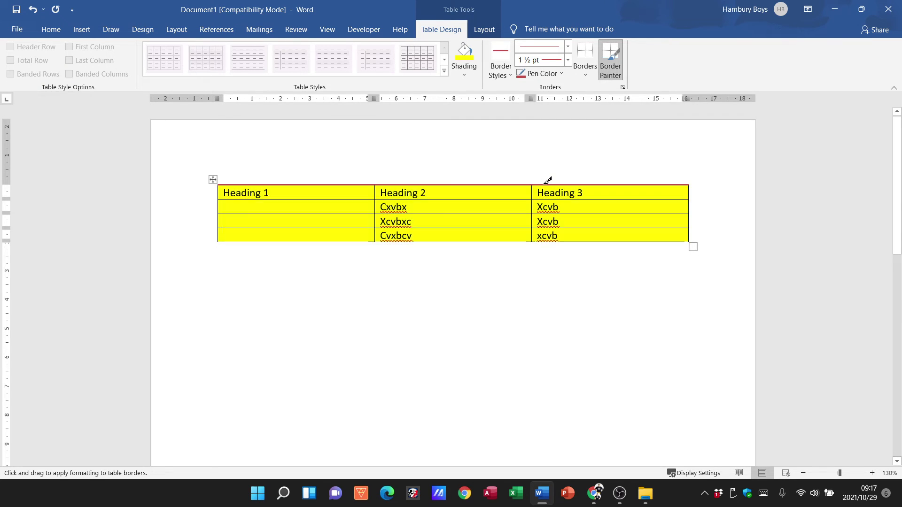
pyautogui.click(361, 242)
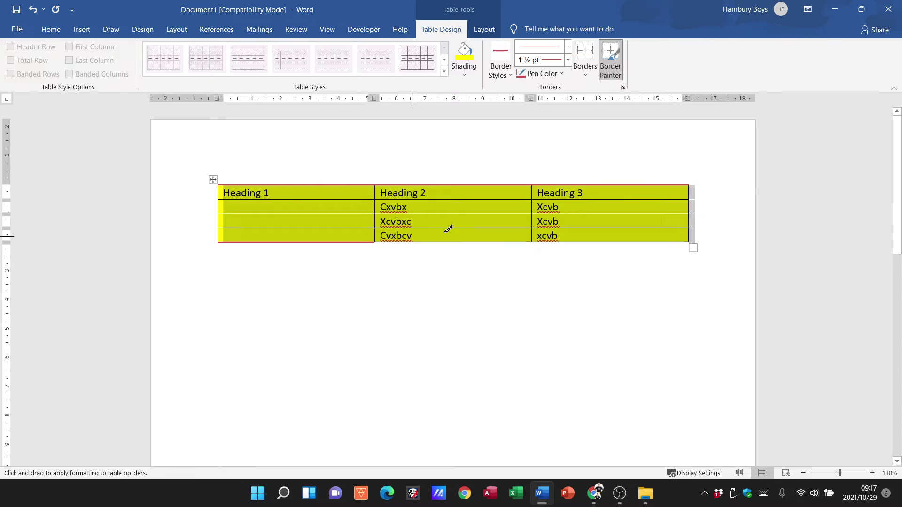
pyautogui.click(488, 240)
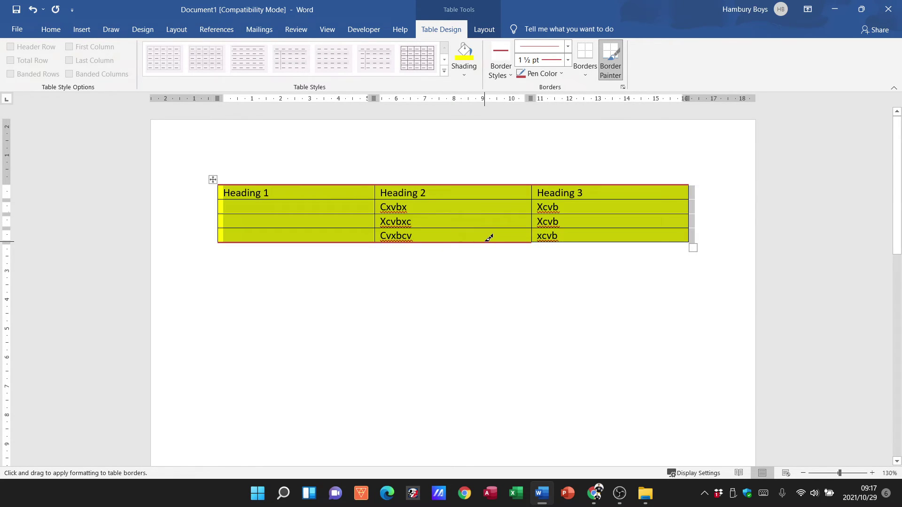
# - Apply the red 1½ pt border to every cell edge with All Borders
pyautogui.click(585, 75)
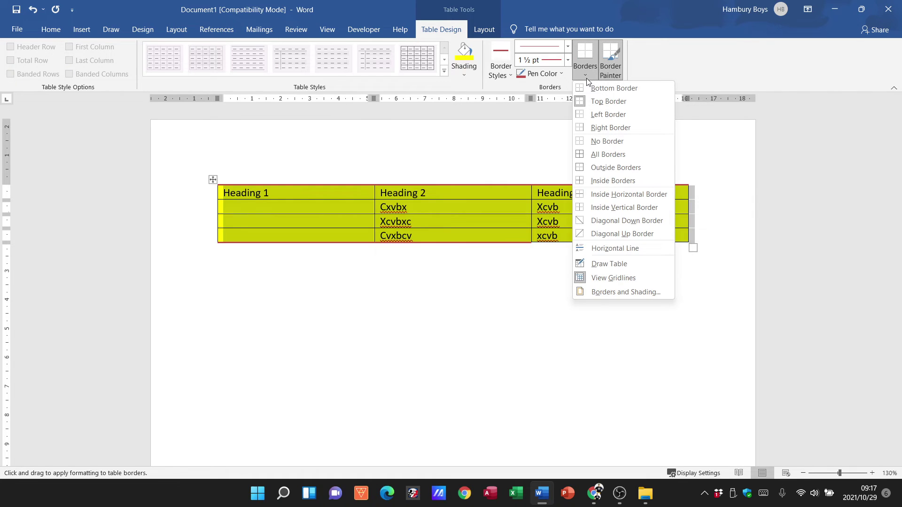
pyautogui.click(598, 154)
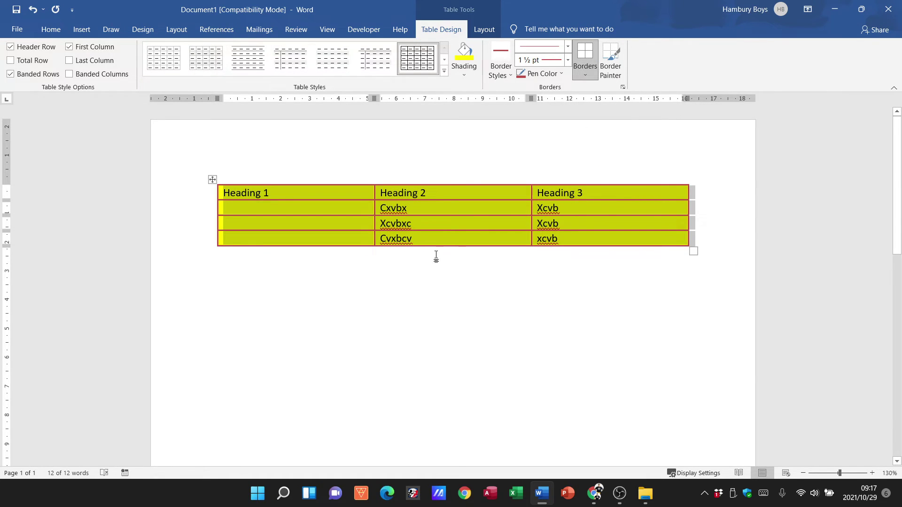
pyautogui.click(418, 278)
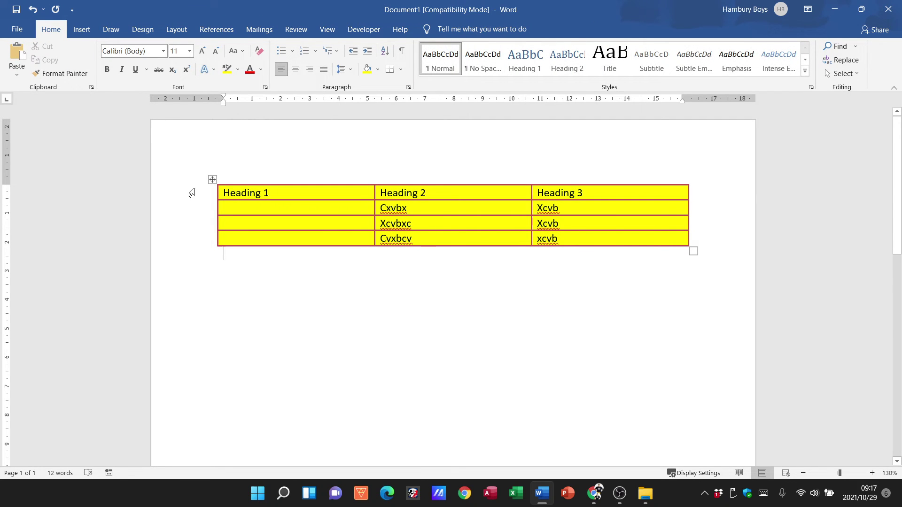
# - Select the table and apply the Grid Table 2 - Accent 2 style from the style gallery
pyautogui.click(212, 179)
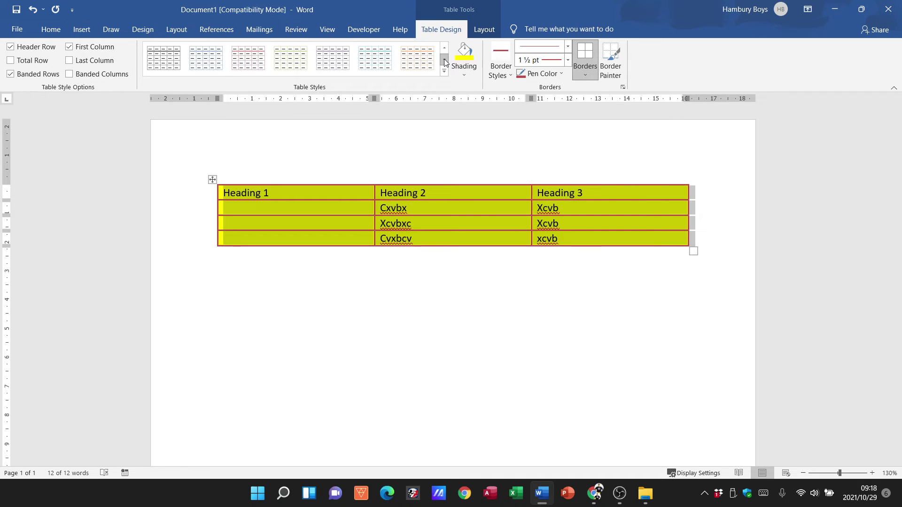
pyautogui.scroll(-1, 407, 72)
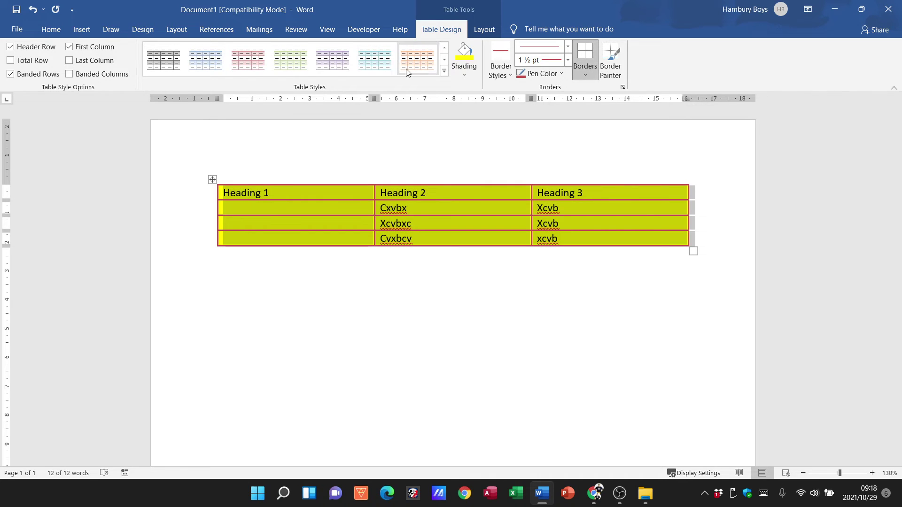
pyautogui.click(243, 70)
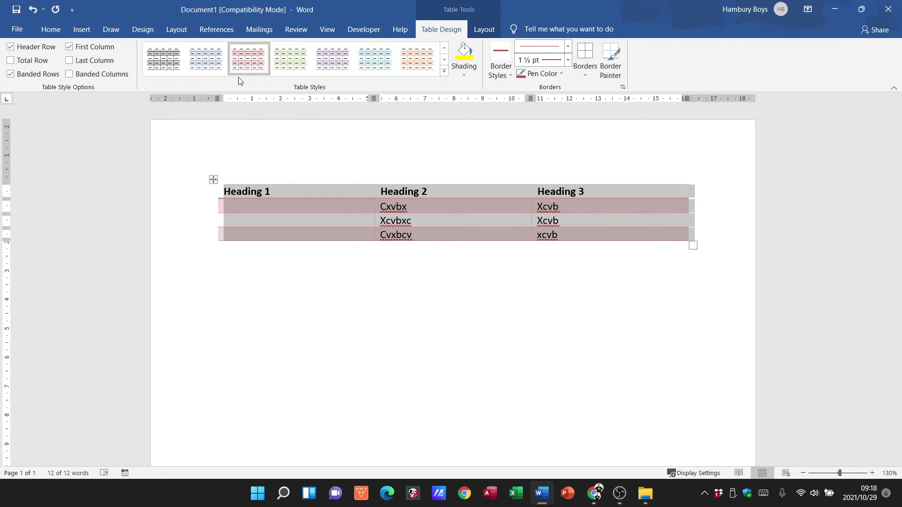
# - Use Align Center so all table text sits centred horizontally and vertically
pyautogui.click(486, 30)
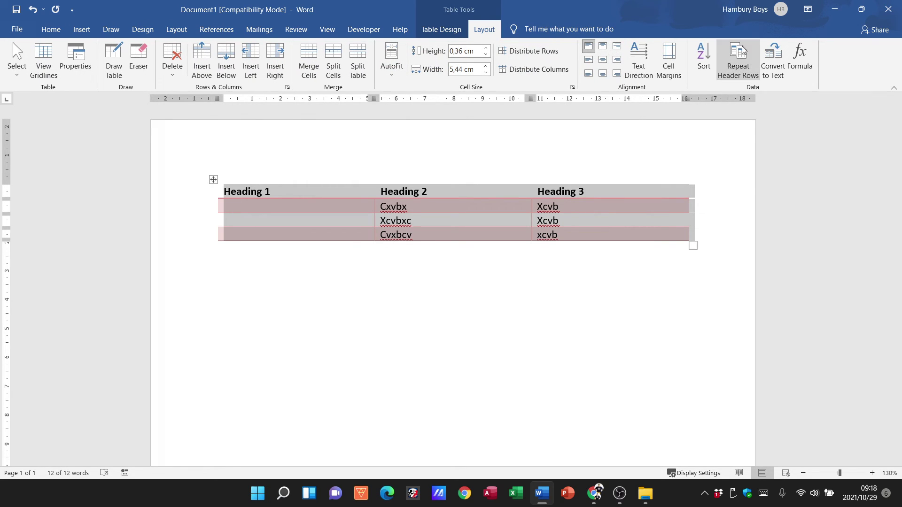
pyautogui.click(603, 60)
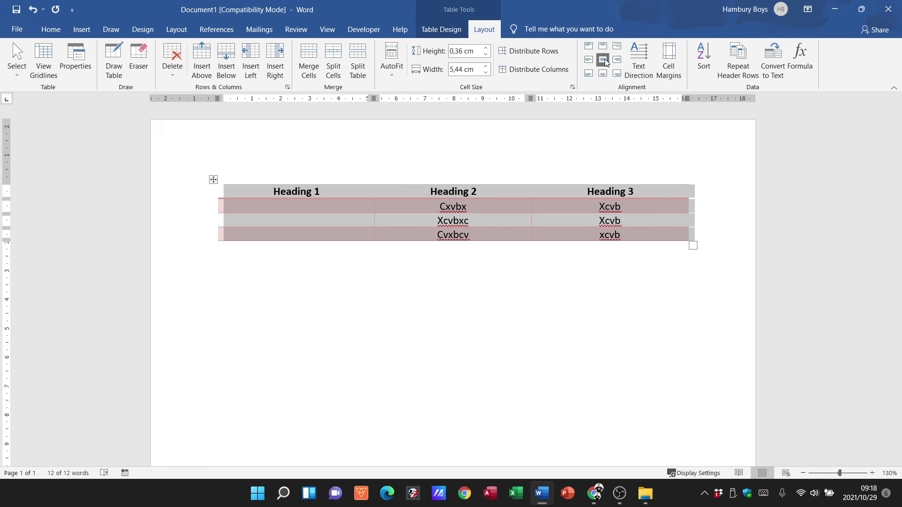
pyautogui.click(441, 26)
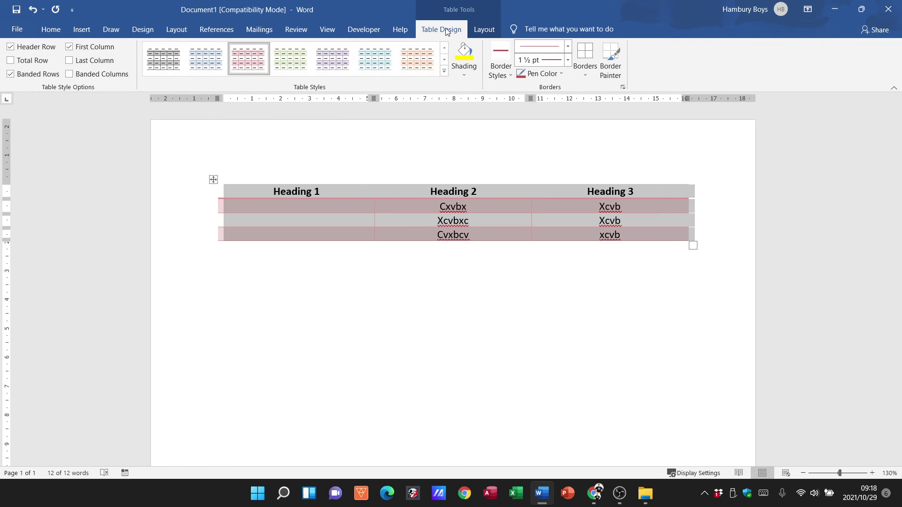
# - Grow the table text to 14 pt and make it bold and underlined, undoing an accidental italic
pyautogui.click(52, 32)
pyautogui.click(202, 52)
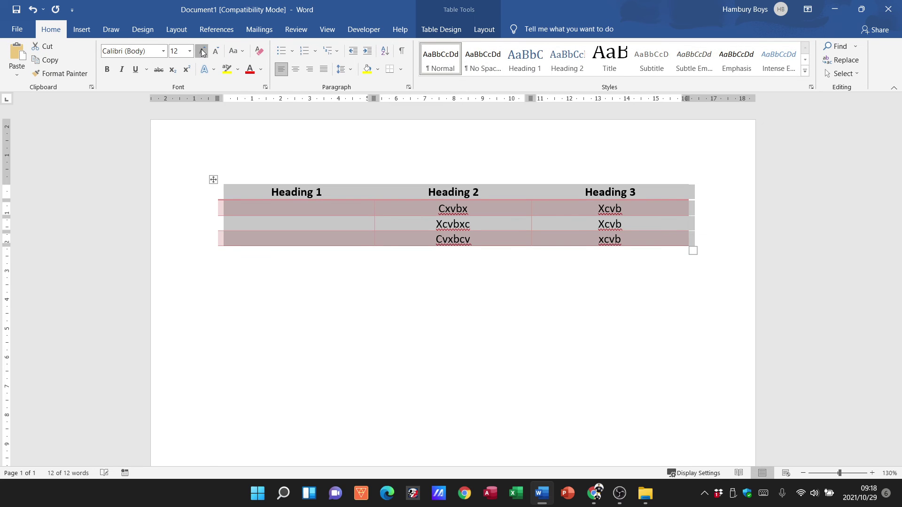
pyautogui.click(202, 52)
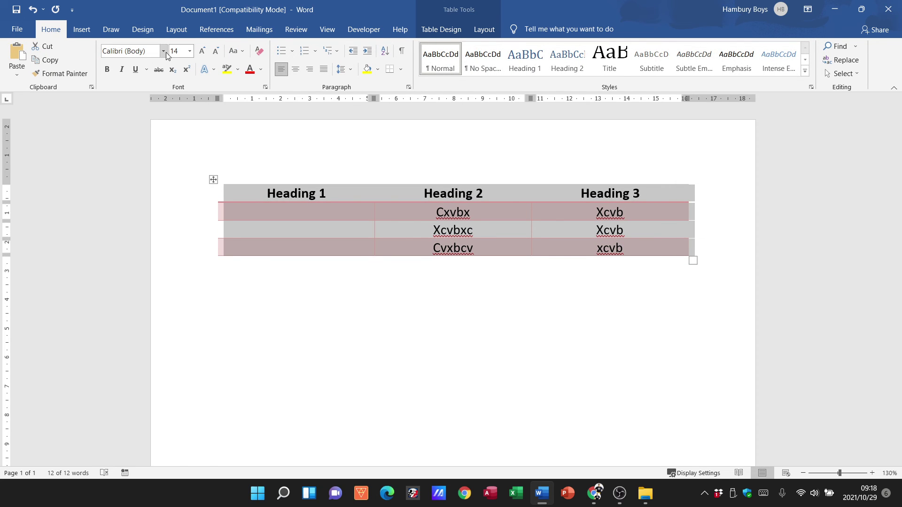
pyautogui.click(107, 69)
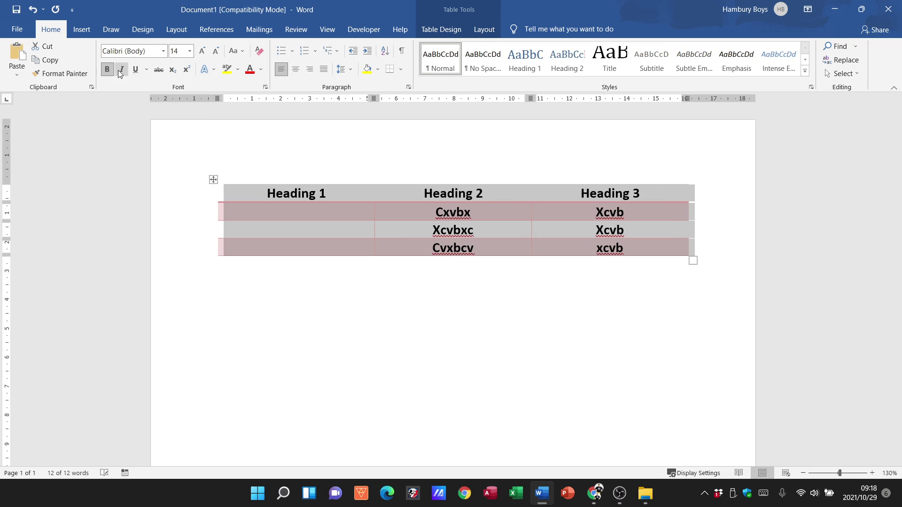
pyautogui.click(122, 69)
pyautogui.click(123, 69)
pyautogui.click(136, 69)
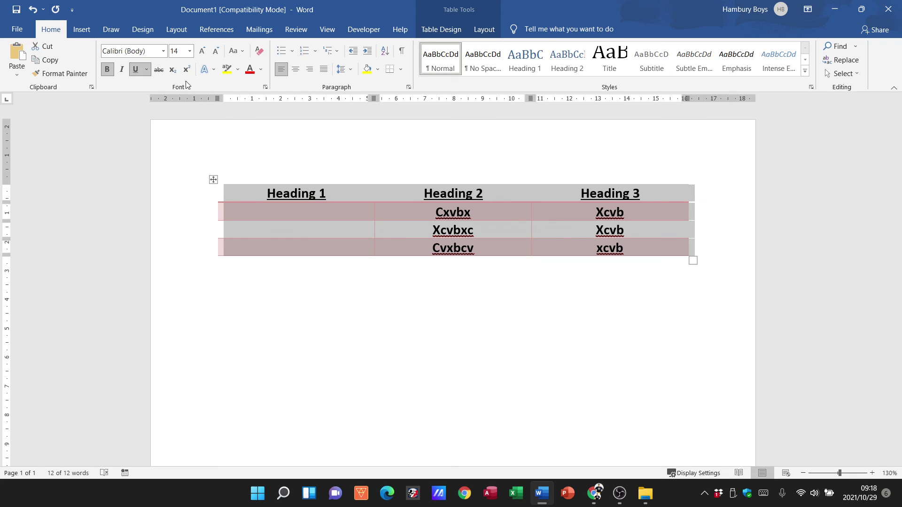
pyautogui.click(452, 28)
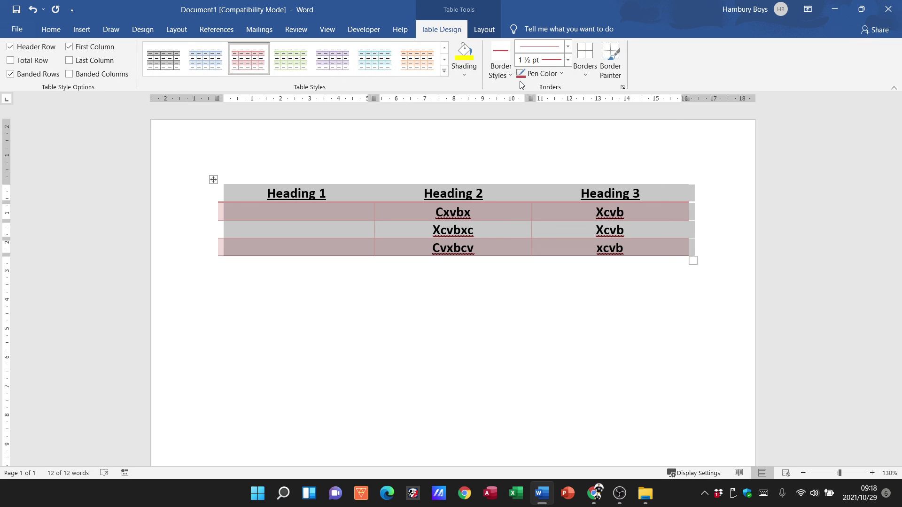